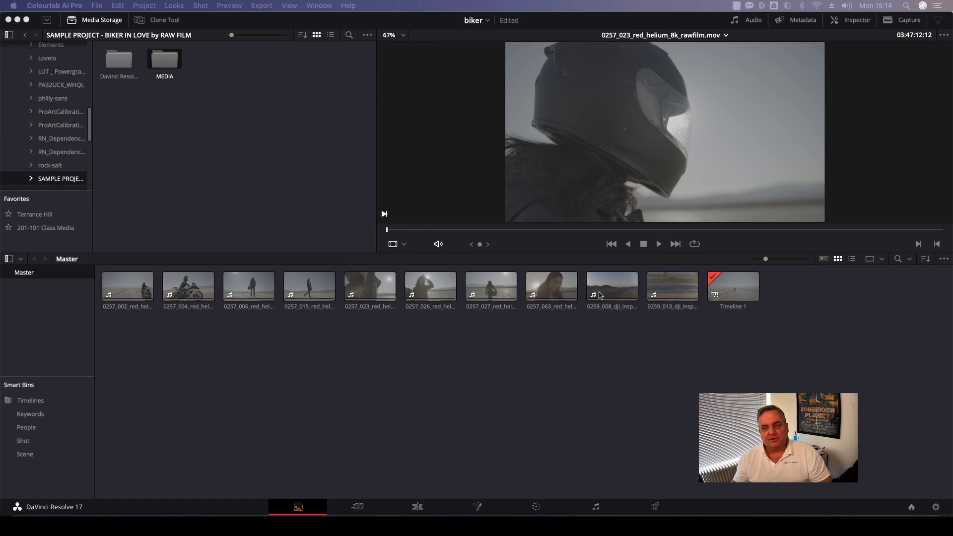
Switch Resolve to the Color page and step forward through the biker timeline's clips
click(537, 507)
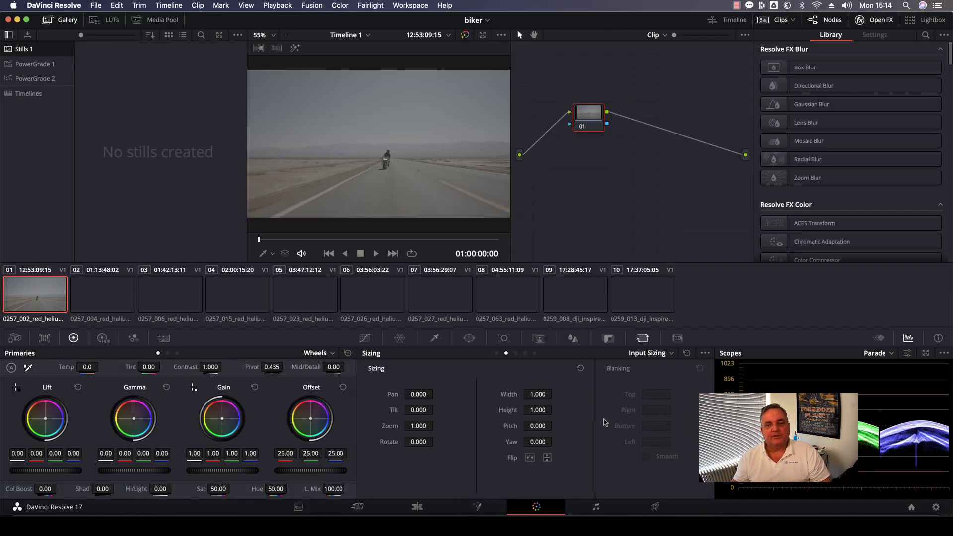
click(251, 283)
click(288, 289)
click(377, 279)
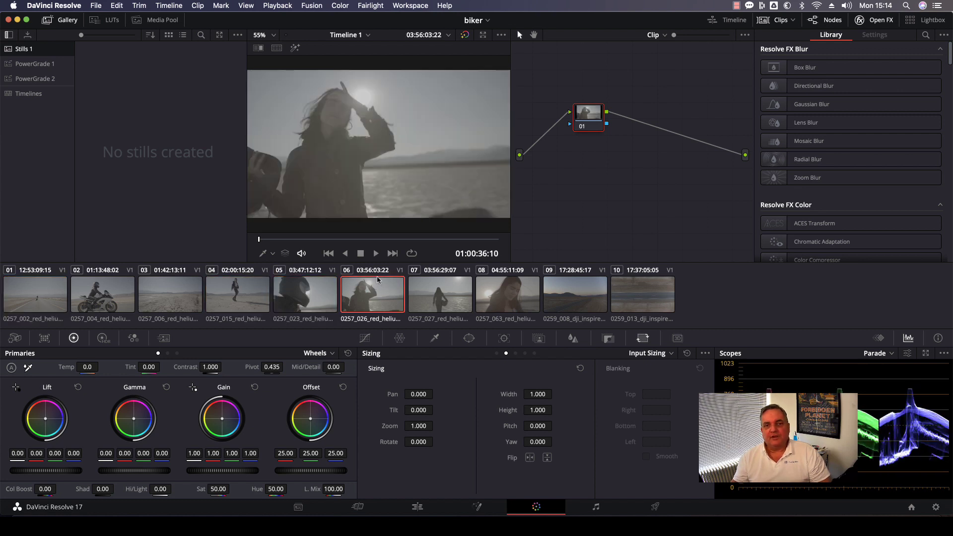
click(451, 276)
Review the remaining clips, go back to clip 03, and bring Colourlab Ai Pro forward
click(521, 290)
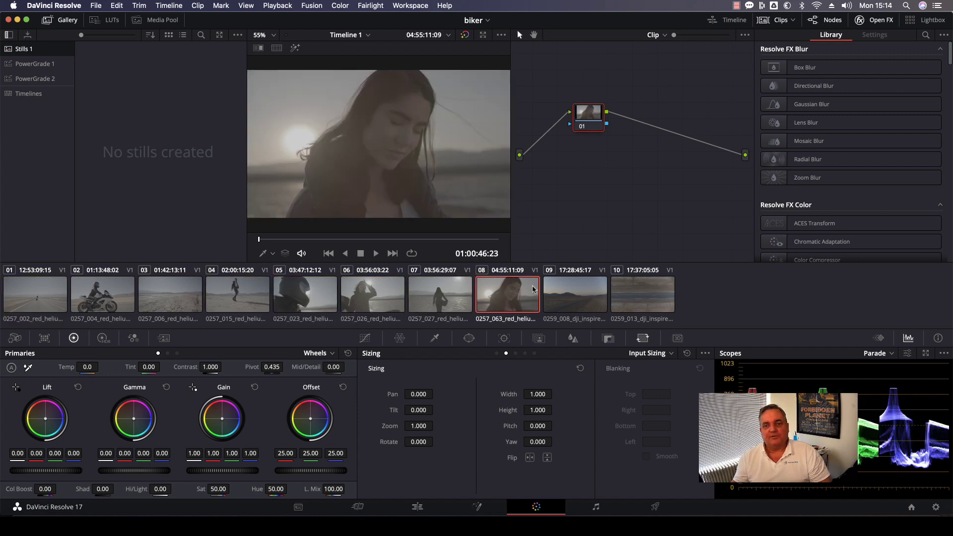
click(594, 286)
click(243, 295)
click(175, 306)
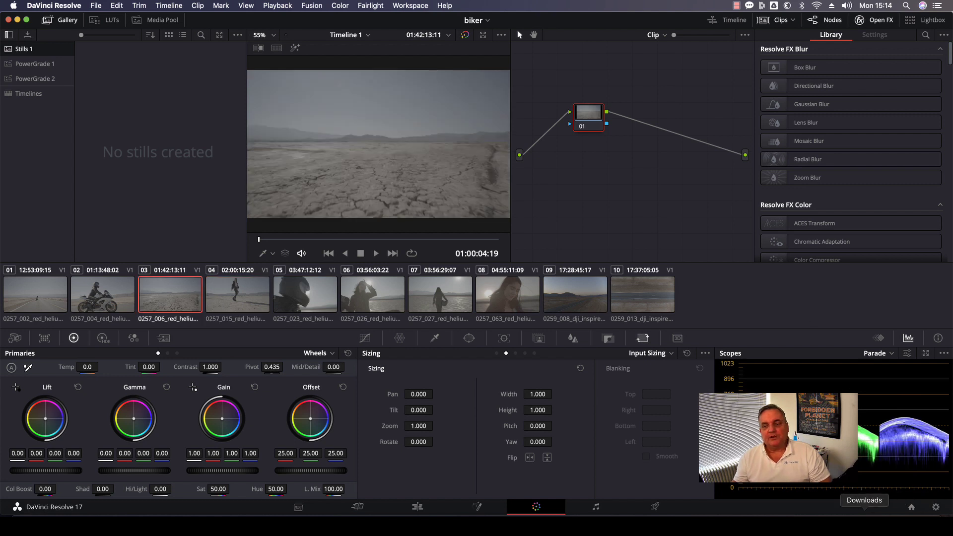
click(824, 522)
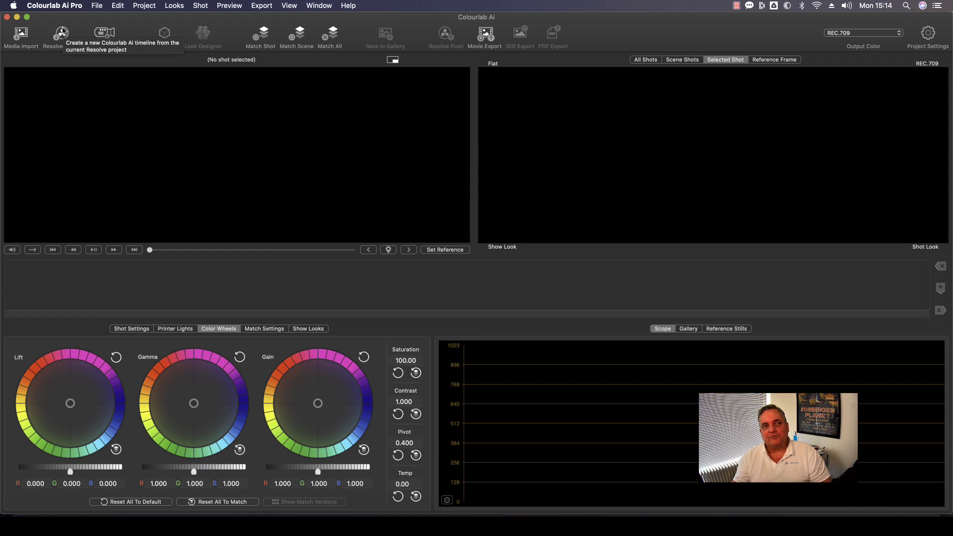
Fetch the ten Resolve shots with the RED IPP2 RWGRGB LTD camera profile assigned to all
click(62, 31)
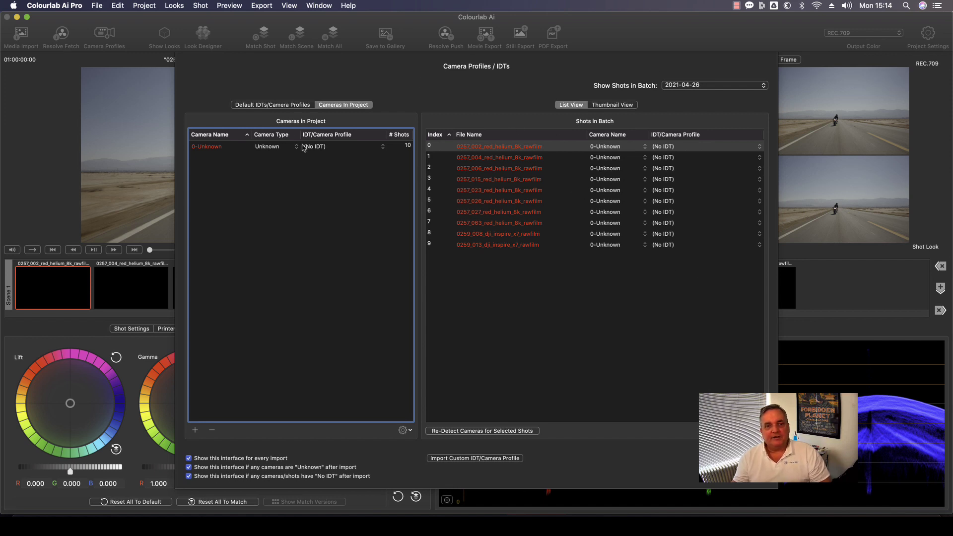
click(338, 147)
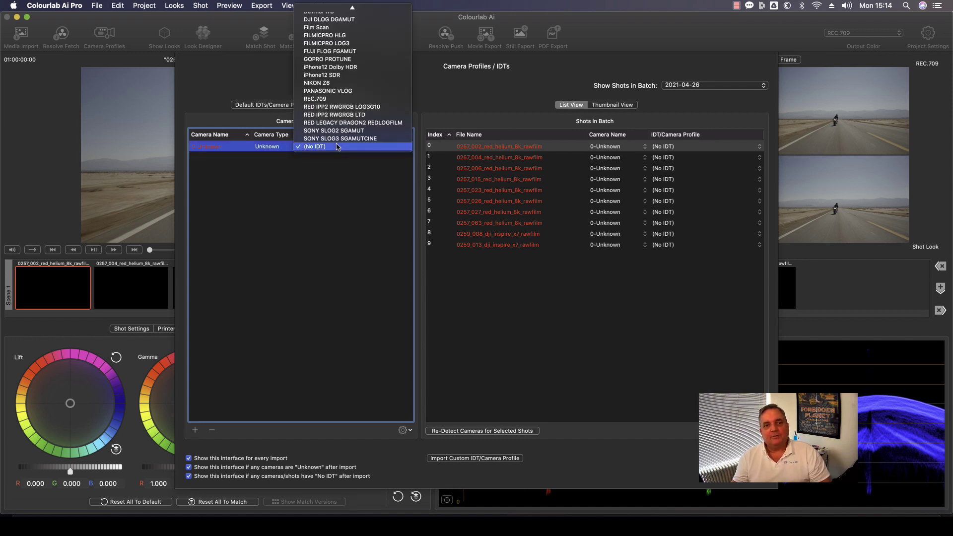
click(359, 115)
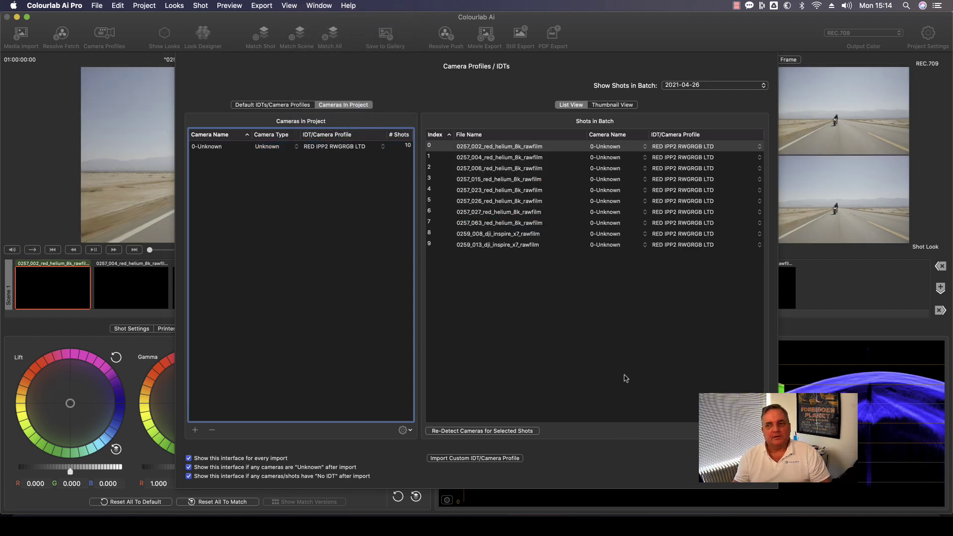
key(Return)
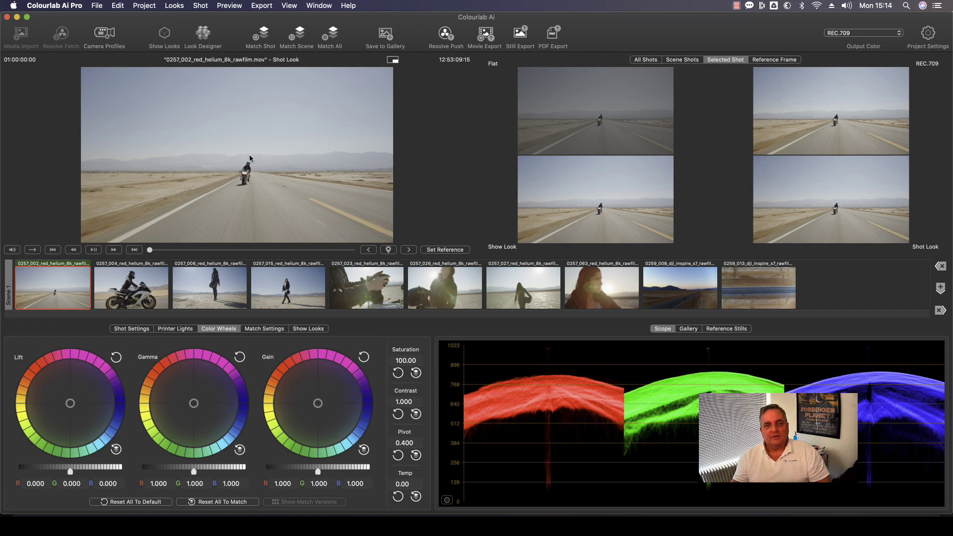
Start Scene 2 at drone shot 0259_008, then select motorcycle shot 0257_004
click(220, 293)
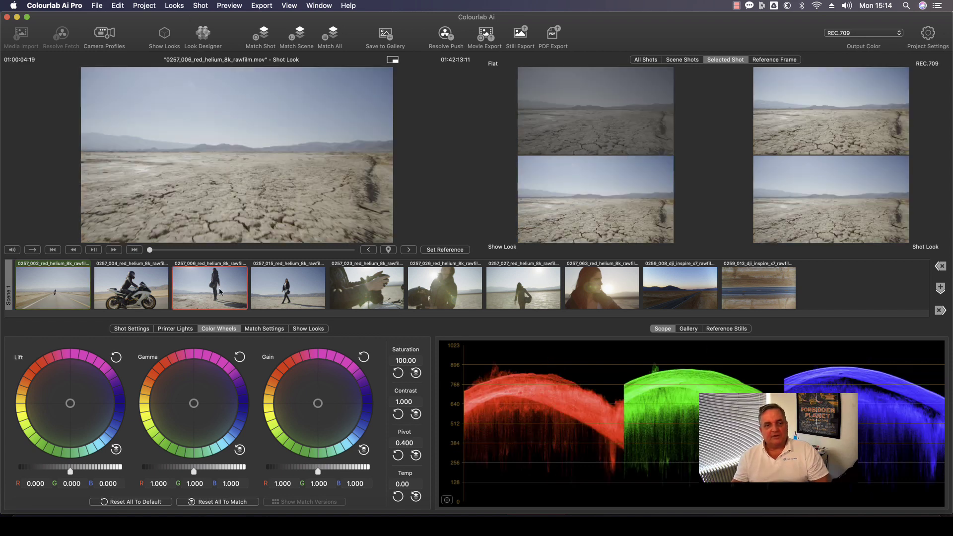
click(147, 290)
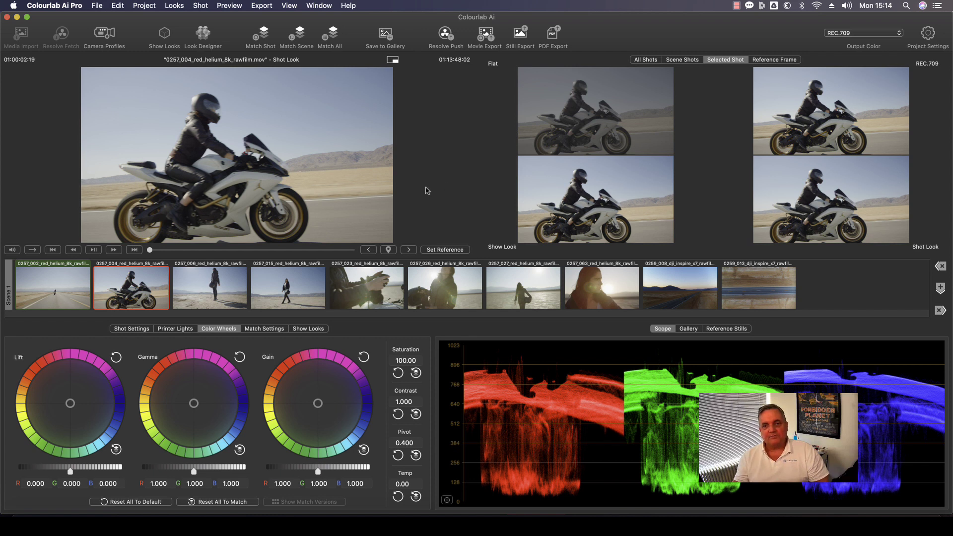
click(681, 289)
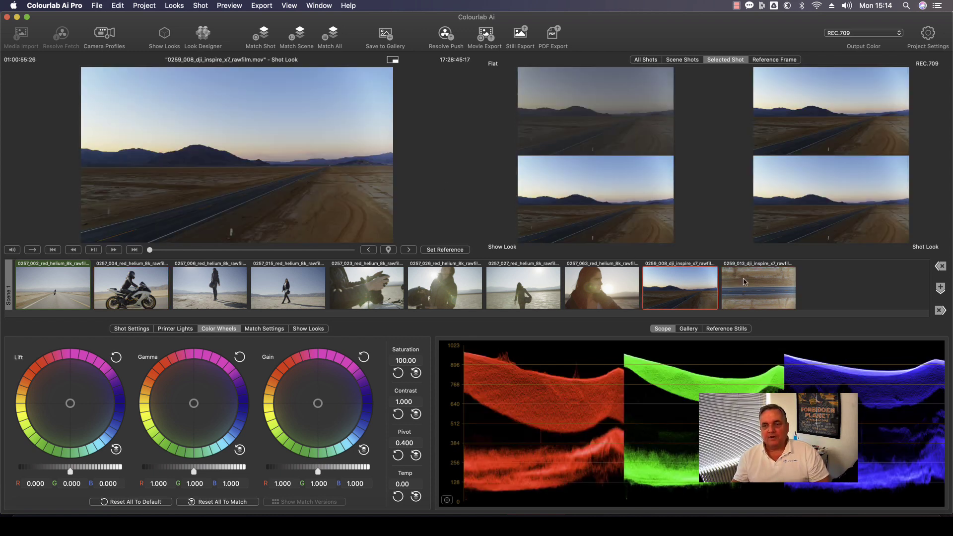
click(745, 282)
click(673, 288)
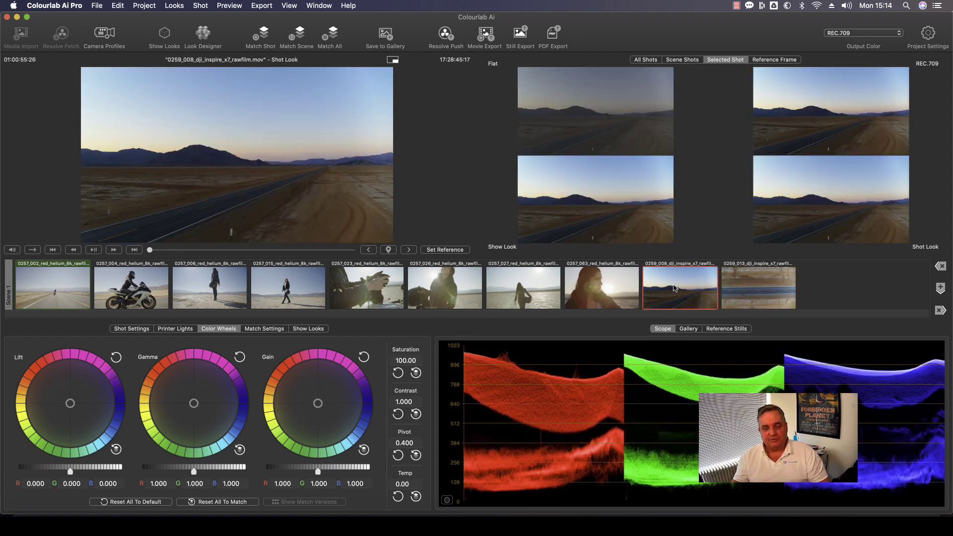
key(super+n)
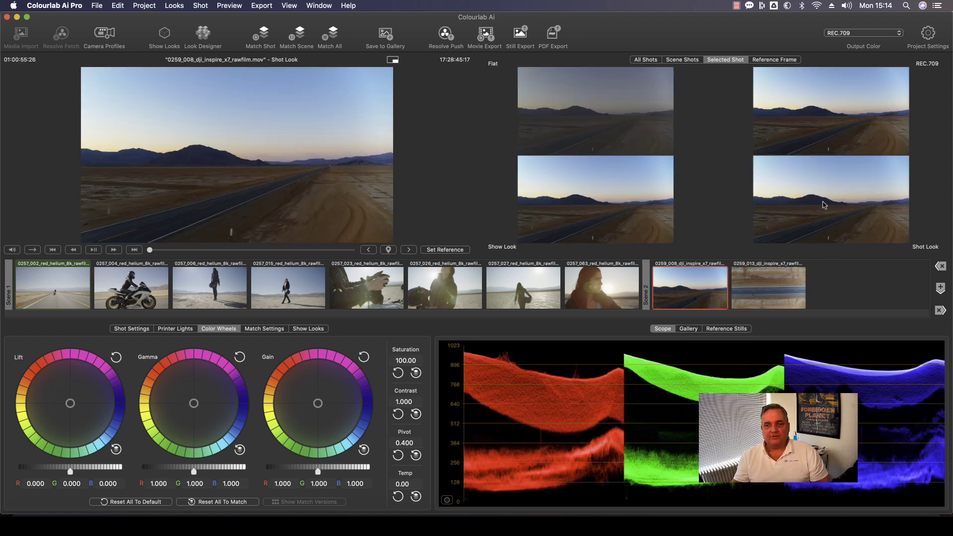
click(132, 294)
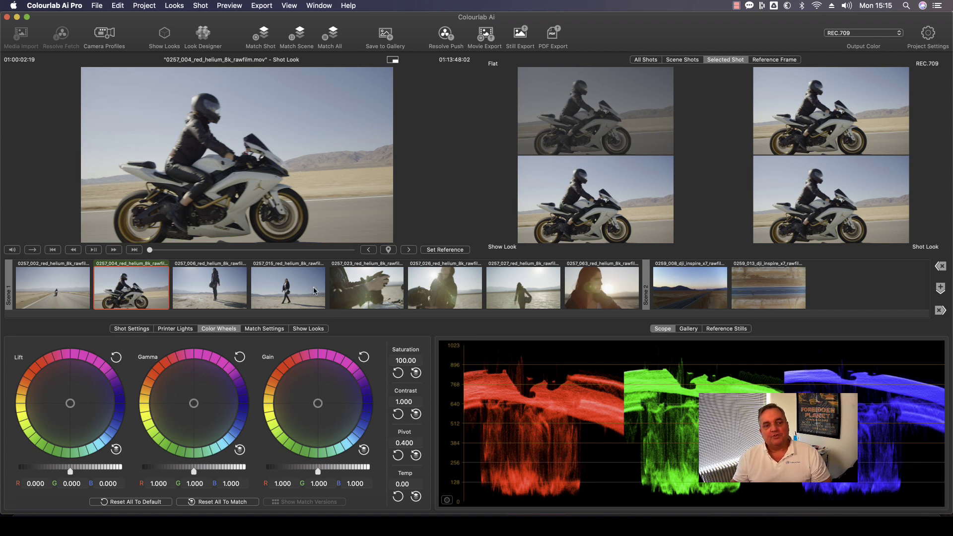
Try AF0011, then apply the AF0013 show look to motorcycle shot 0257_004
click(323, 329)
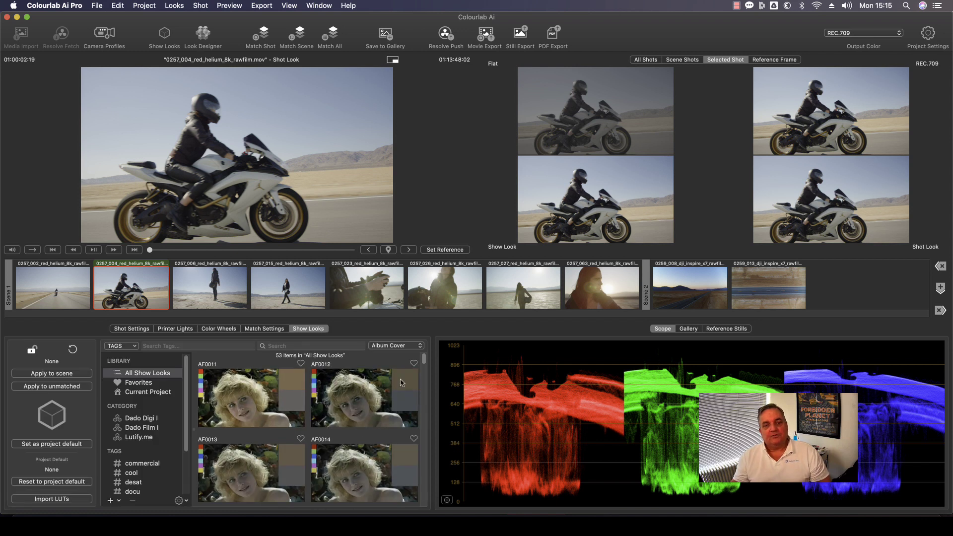
drag(425, 360, 495, 377)
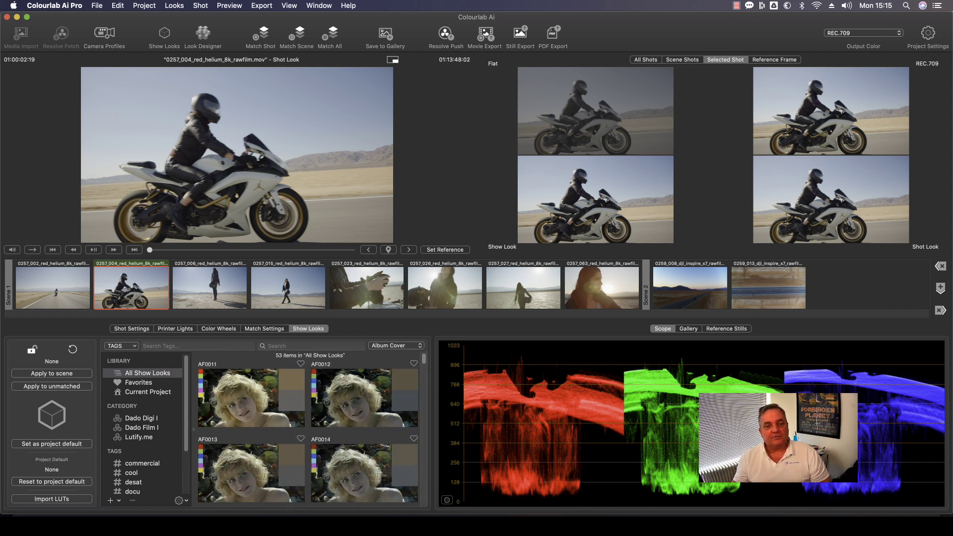
click(369, 394)
click(283, 410)
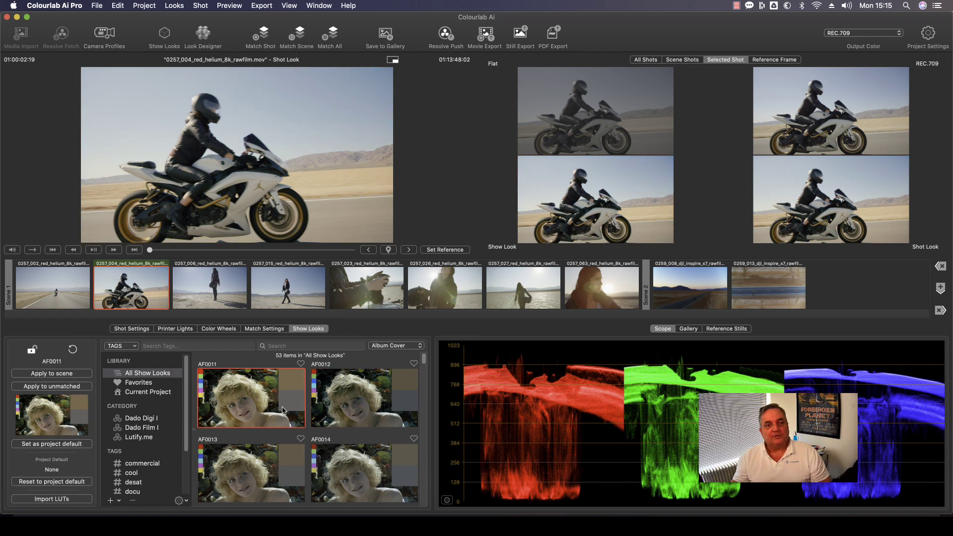
click(277, 482)
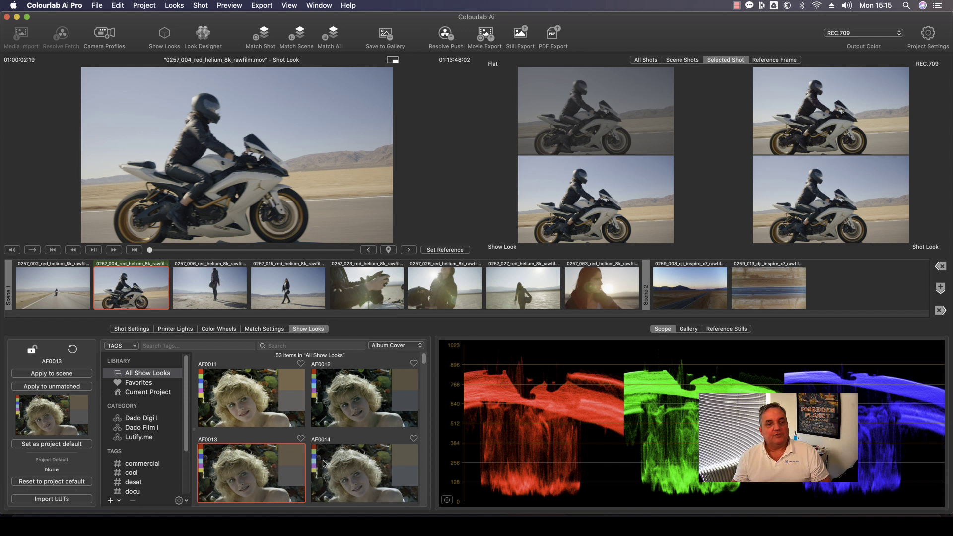
mouse_move(323, 463)
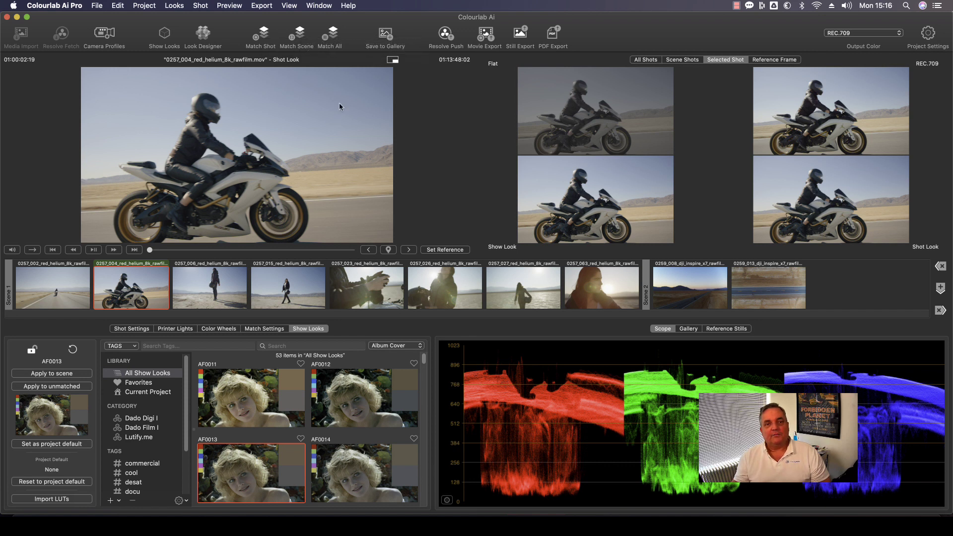
Run Match Scene so Scene 1's eight RED shots match the AF0013-graded motorcycle shot
click(300, 31)
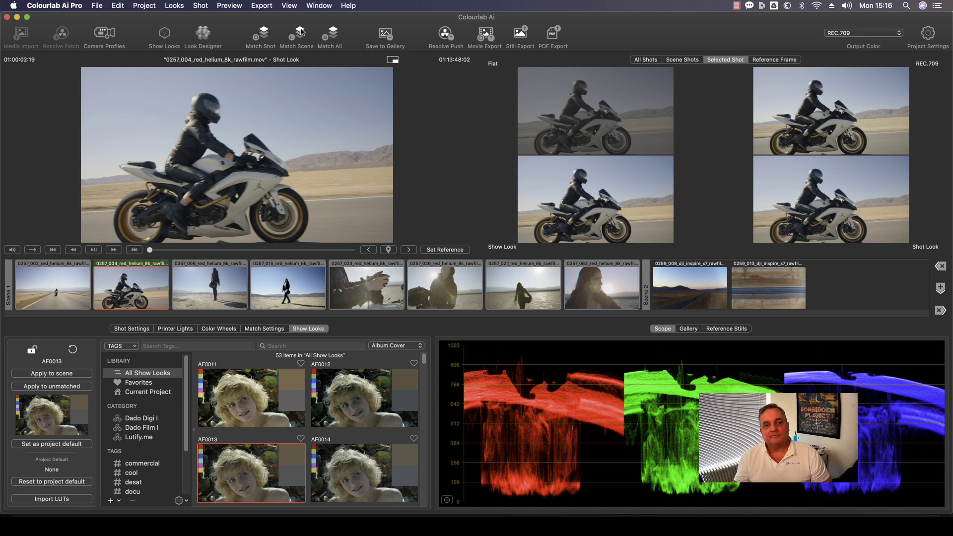
Start a new scene at helmet close-up 0257_023, pushing the drone shots into Scene 3
click(215, 283)
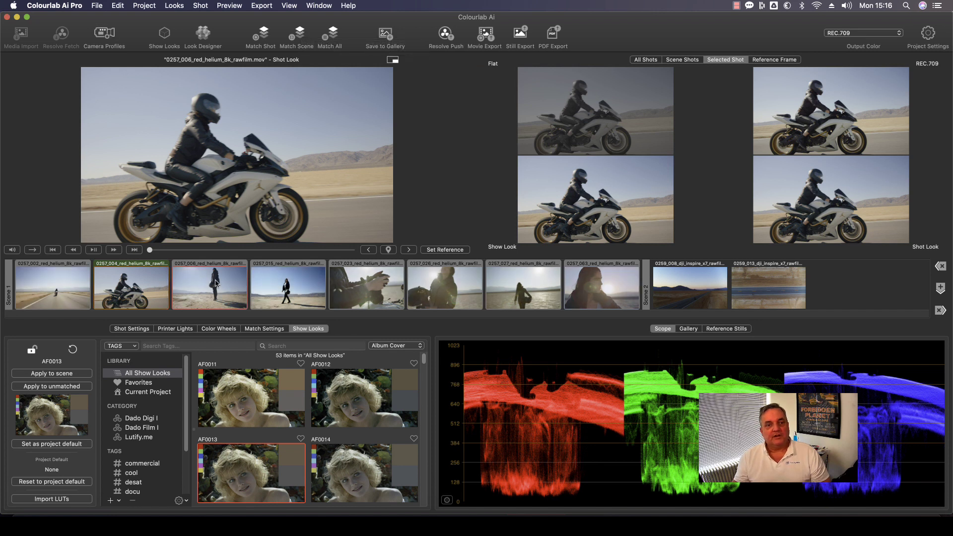
click(264, 289)
click(209, 290)
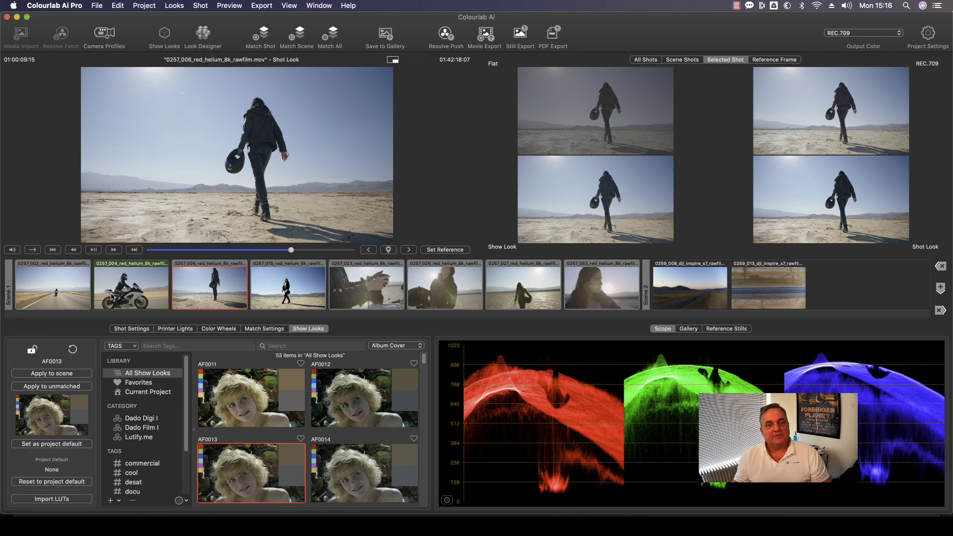
click(62, 293)
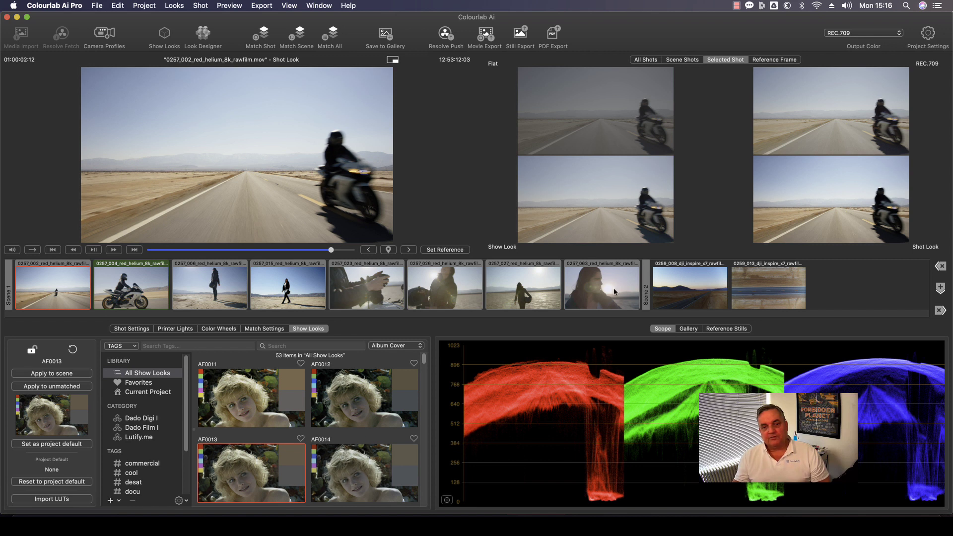
click(356, 288)
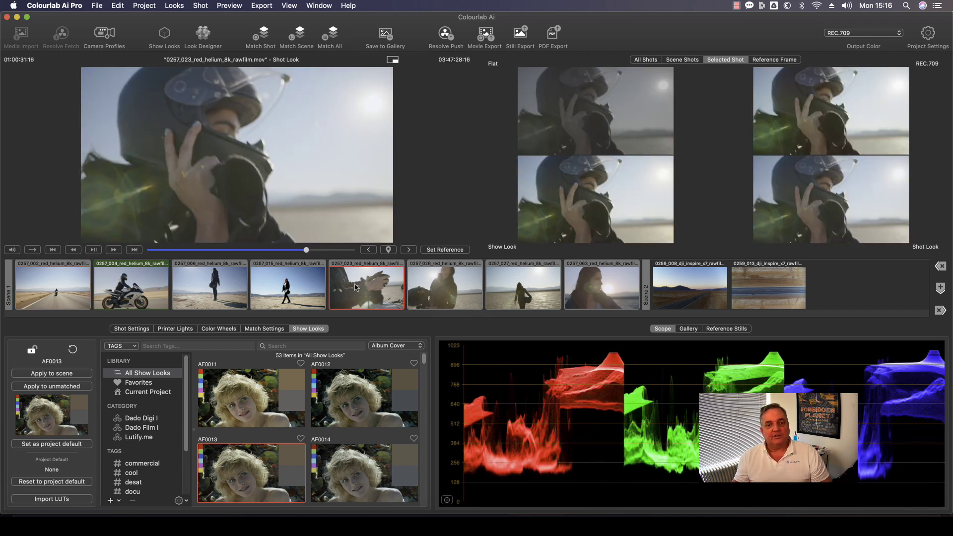
key(super+b)
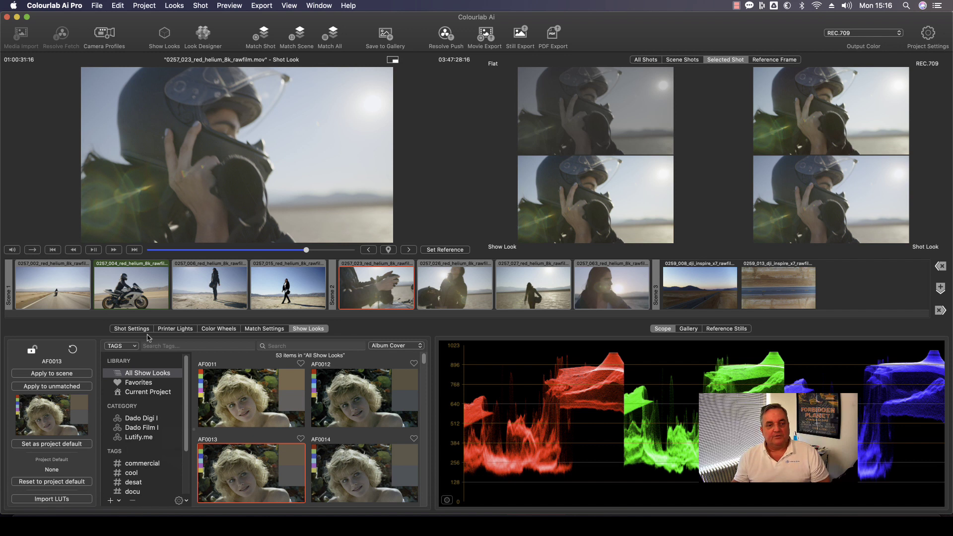
Lower Lift and nudge Gamma on 0257_023, then rematch Scene 2's four RED shots to it
click(222, 330)
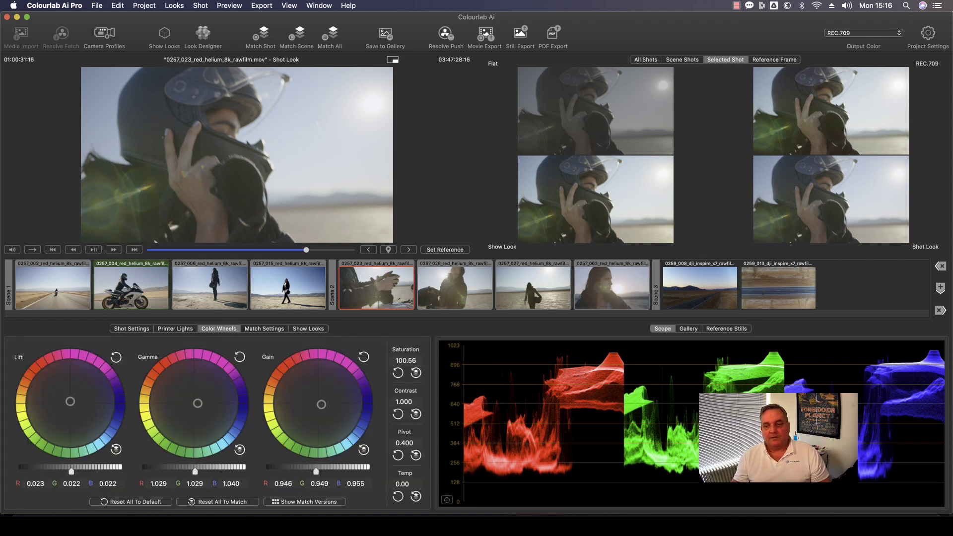
drag(71, 471, 64, 470)
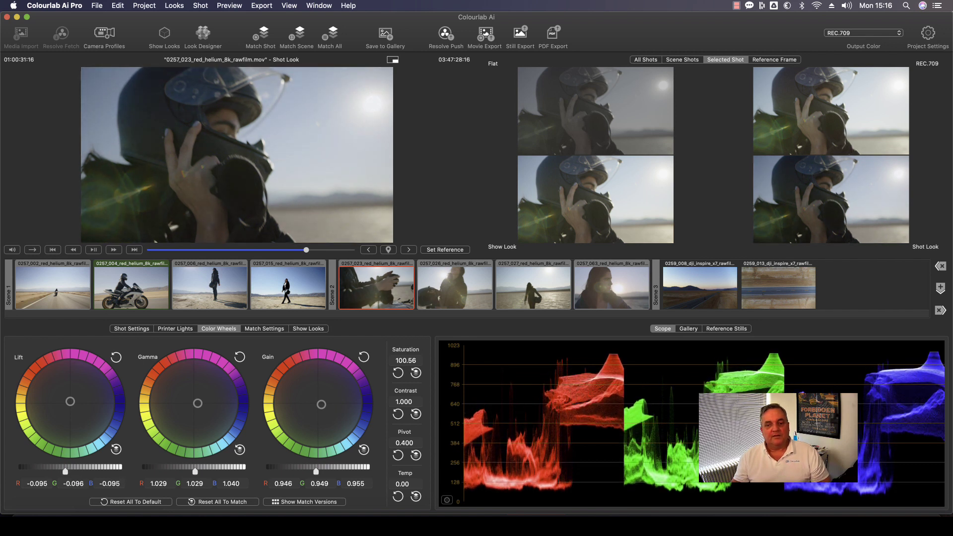
drag(198, 403, 197, 402)
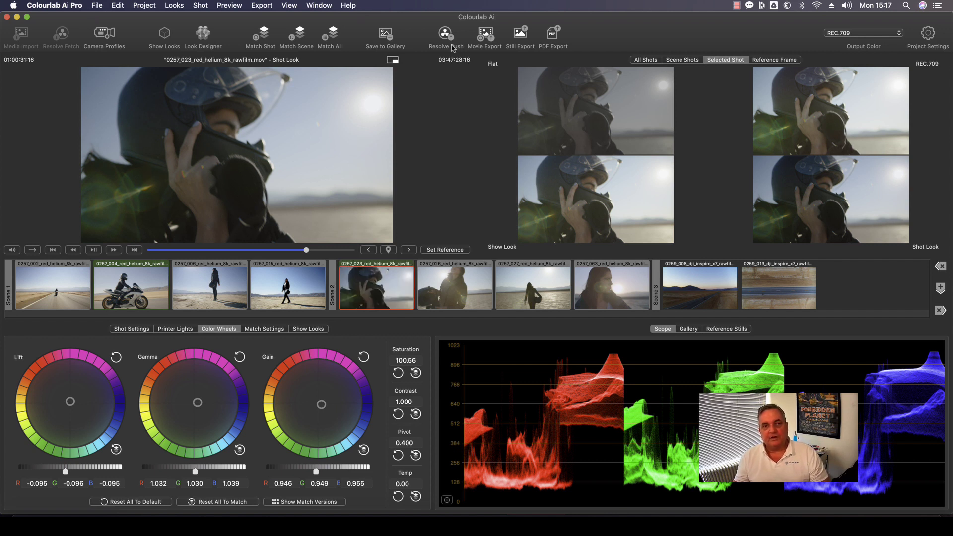
click(300, 32)
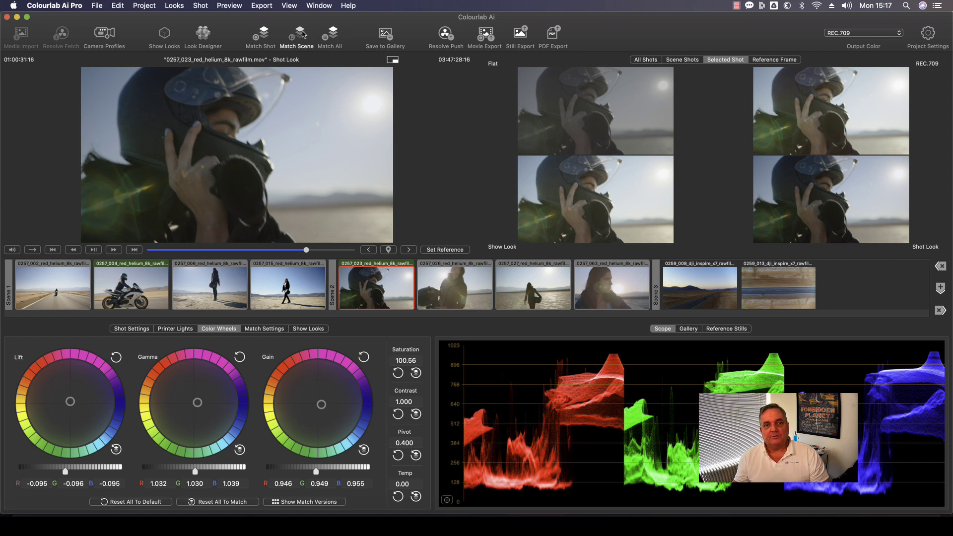
Nudge the Gamma wheel on drone shot 0259_008 and rematch Scene 3's drone shots to it
click(697, 290)
click(772, 288)
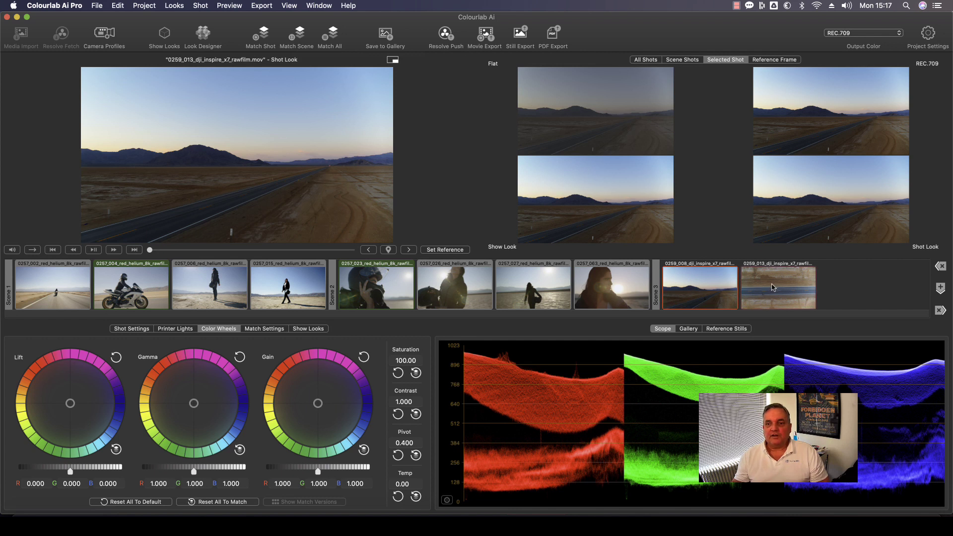
click(726, 293)
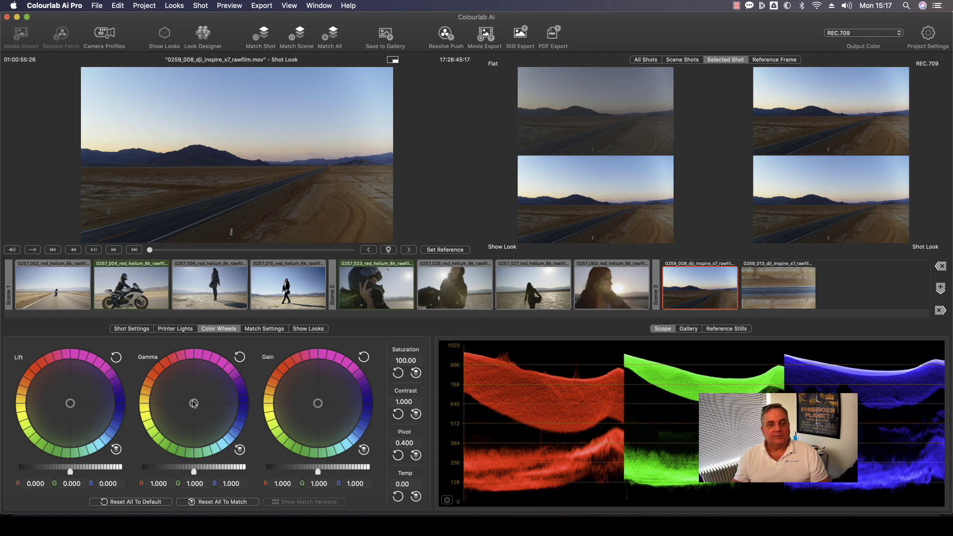
drag(193, 403, 198, 397)
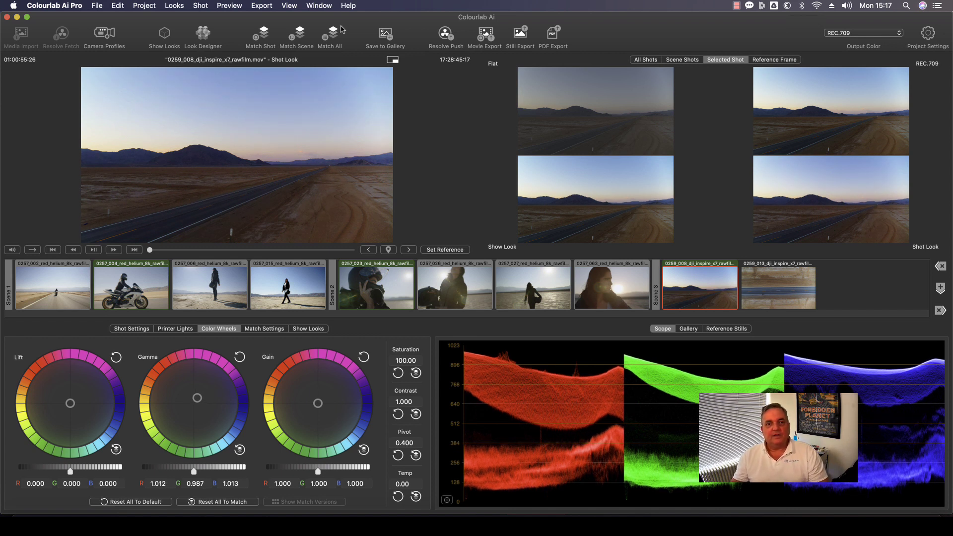
click(300, 31)
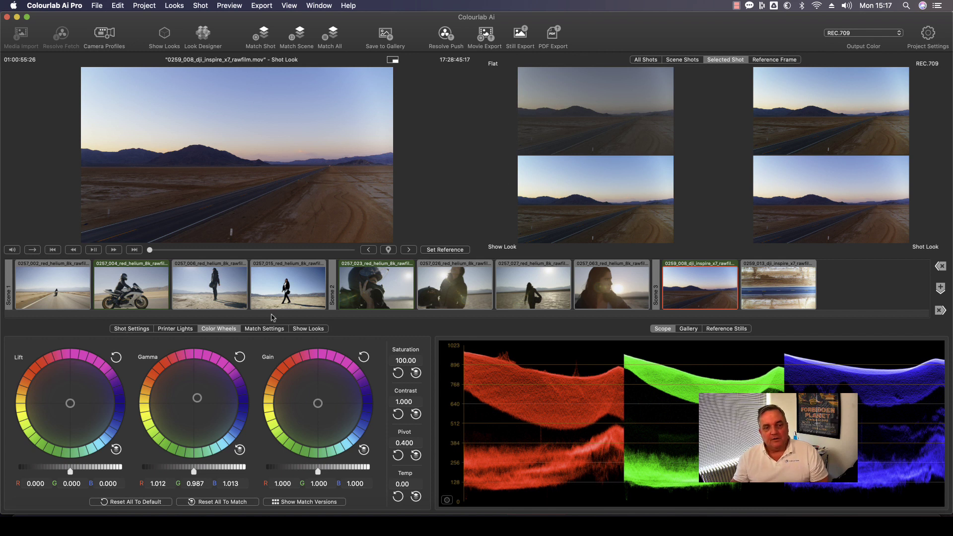
Browse the Printer Lights, Shot Settings and Match Settings panels, ending on Show Looks
click(176, 330)
click(132, 329)
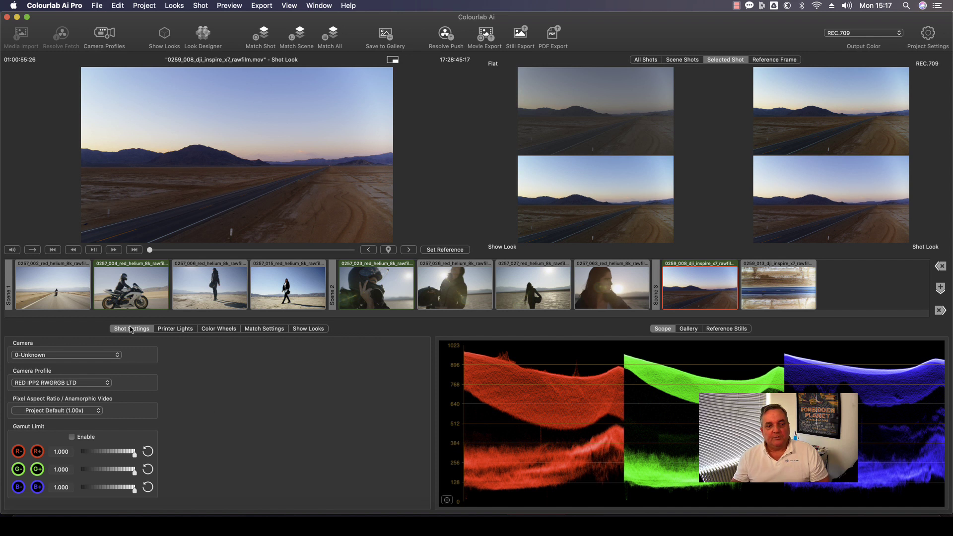
click(268, 329)
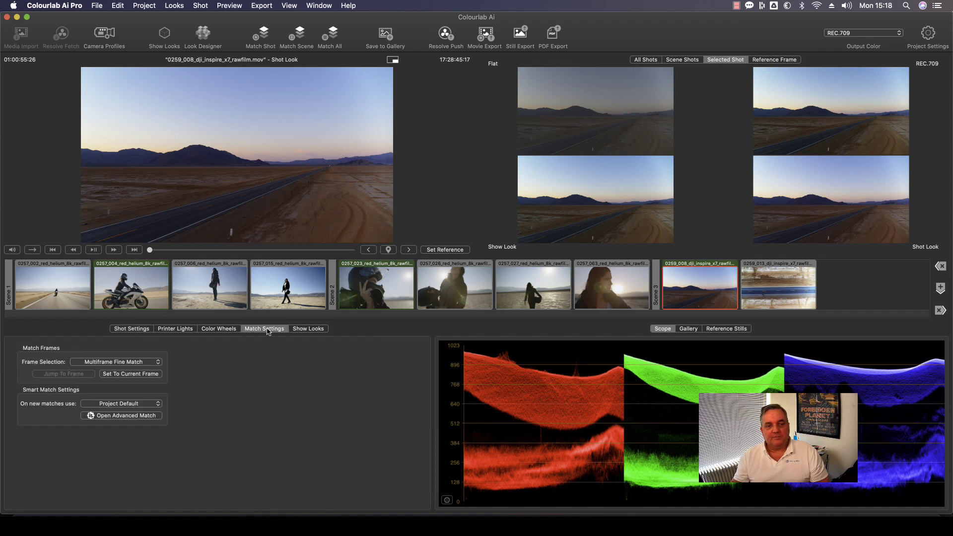
click(314, 330)
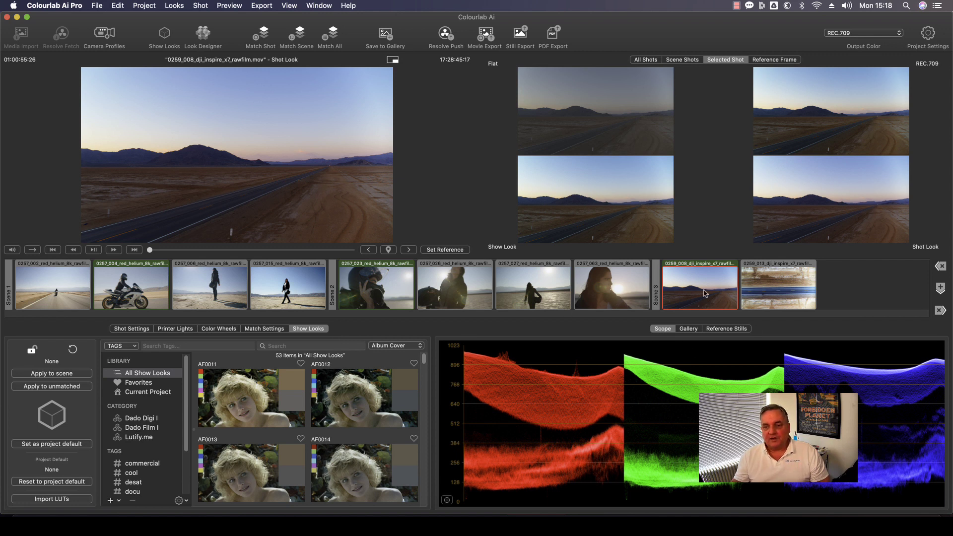
Check the Gallery and Reference Stills, then bring back the RGB waveform scope
click(687, 330)
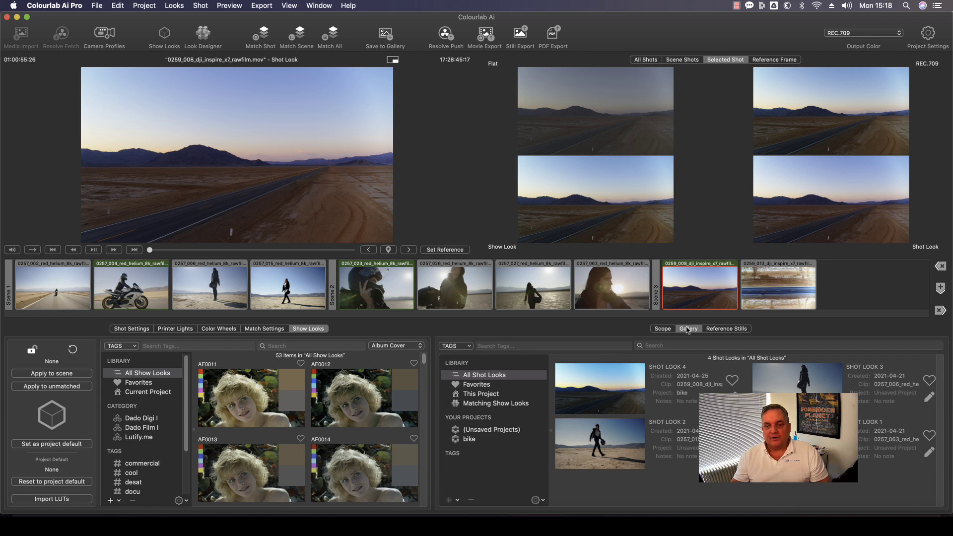
click(727, 330)
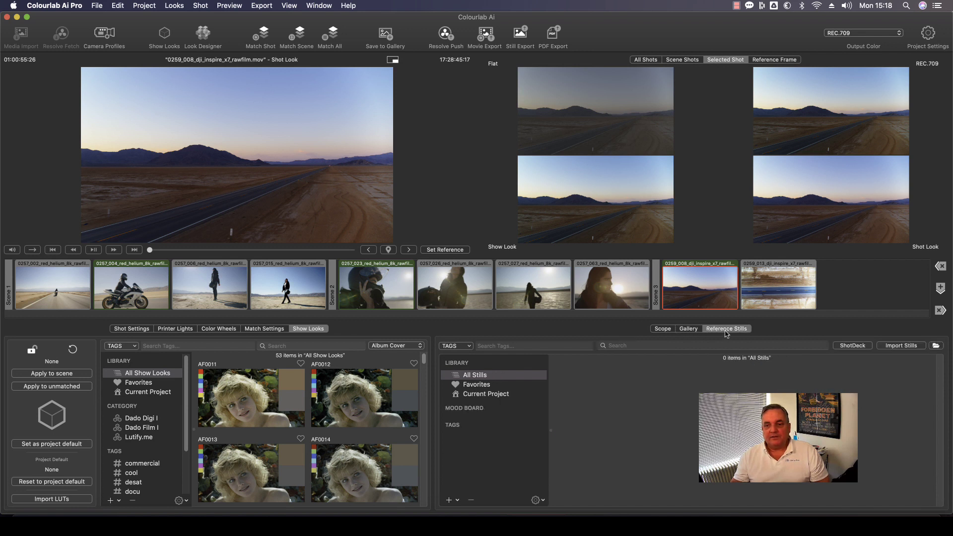
click(663, 330)
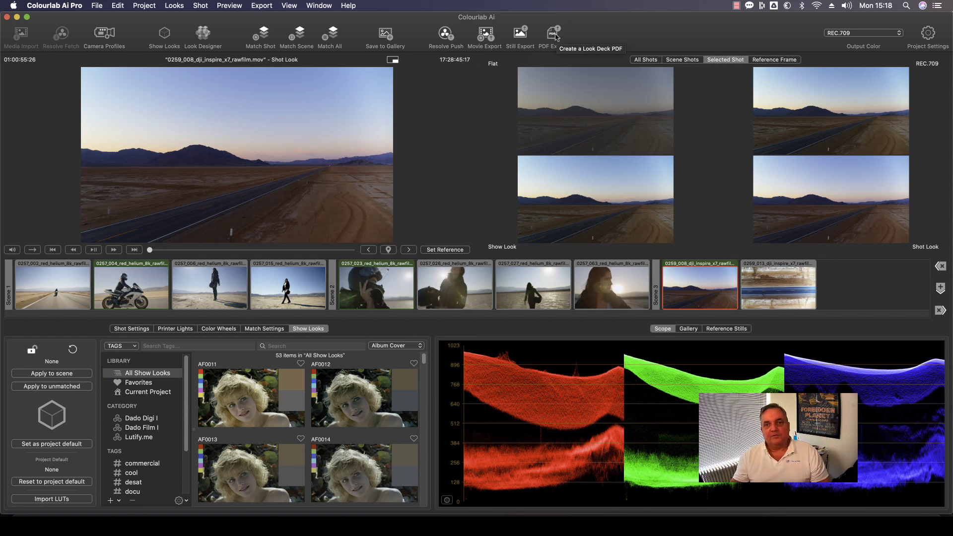
Export the look deck as a PDF titled 'test5' and save it to the Desktop
click(554, 34)
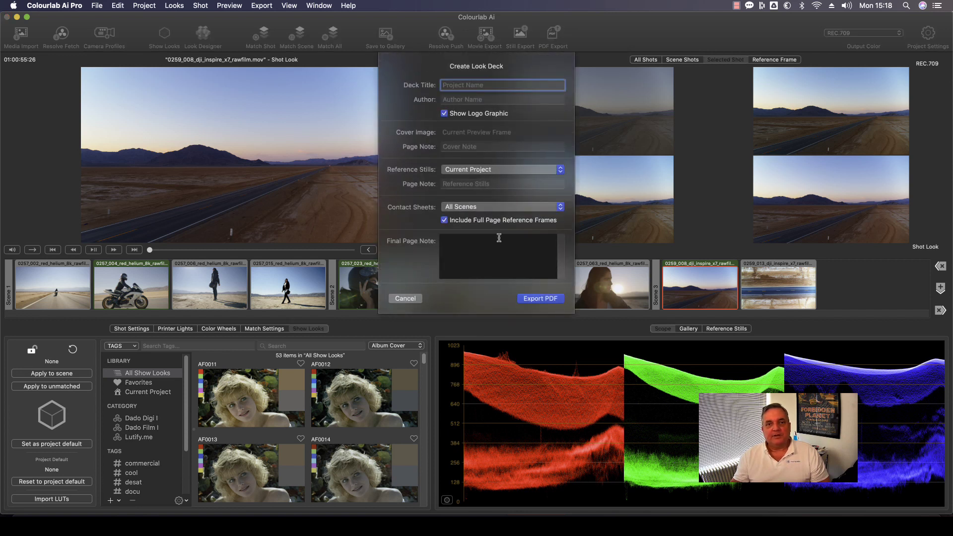
text(test5)
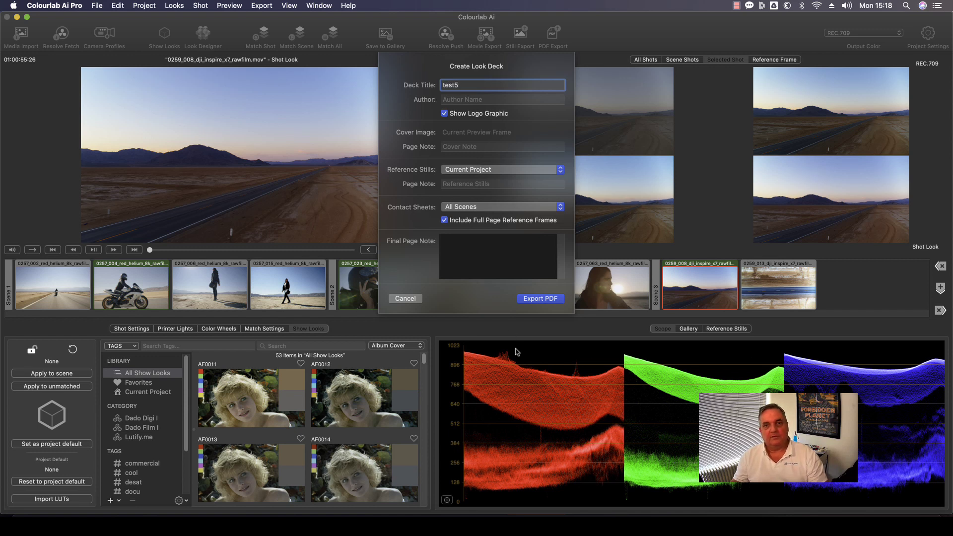
click(541, 298)
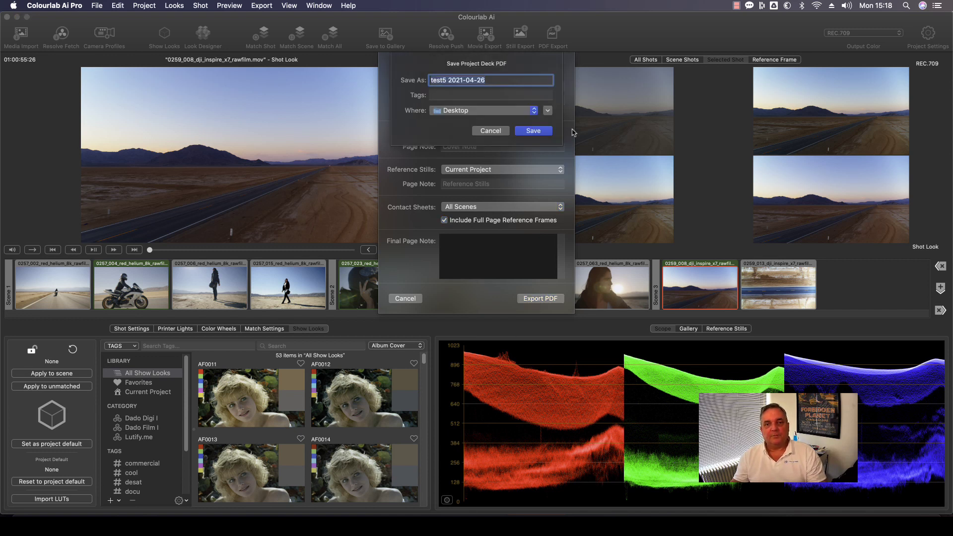
click(534, 131)
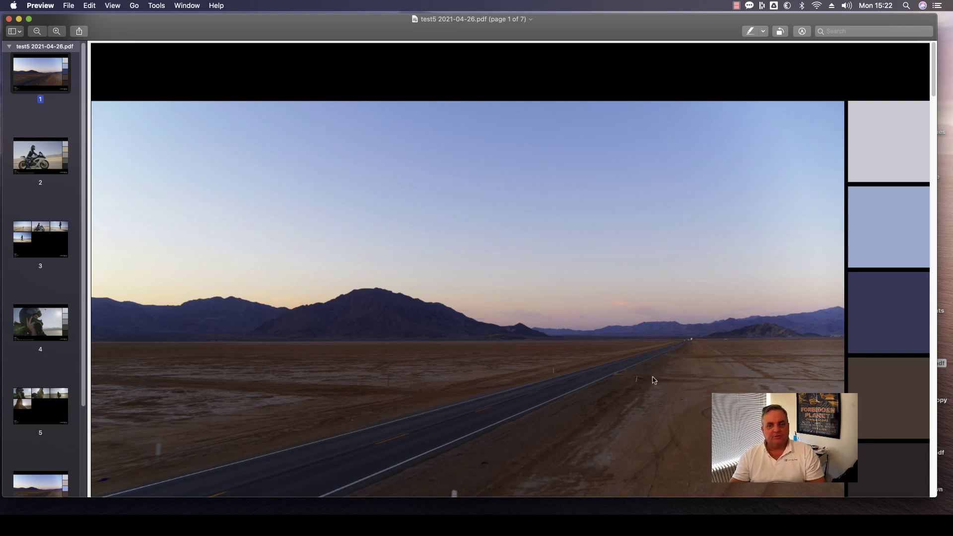
Page through the seven-page test5 deck in Preview, down to the final Scene 3 page
scroll(667, 380, down, 2)
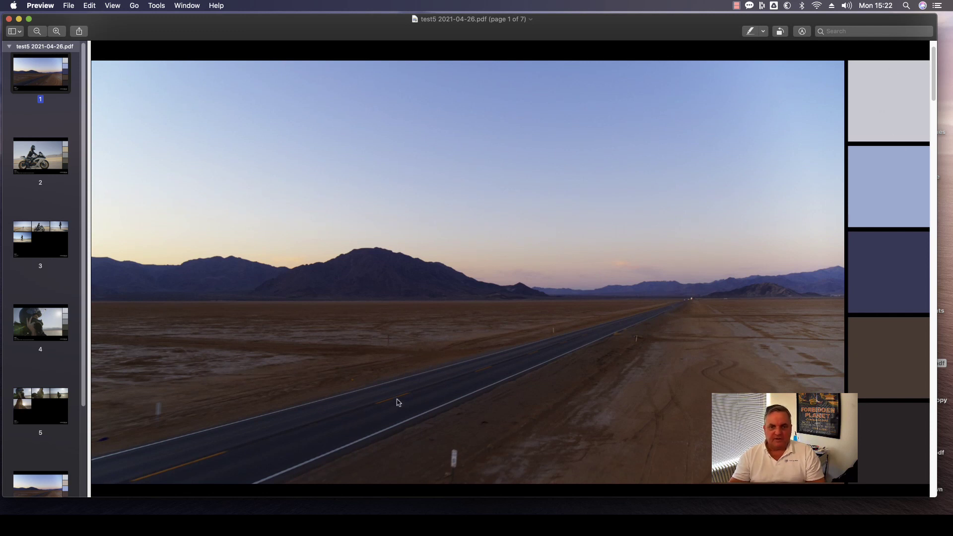
scroll(648, 365, down, 5)
scroll(648, 366, down, 15)
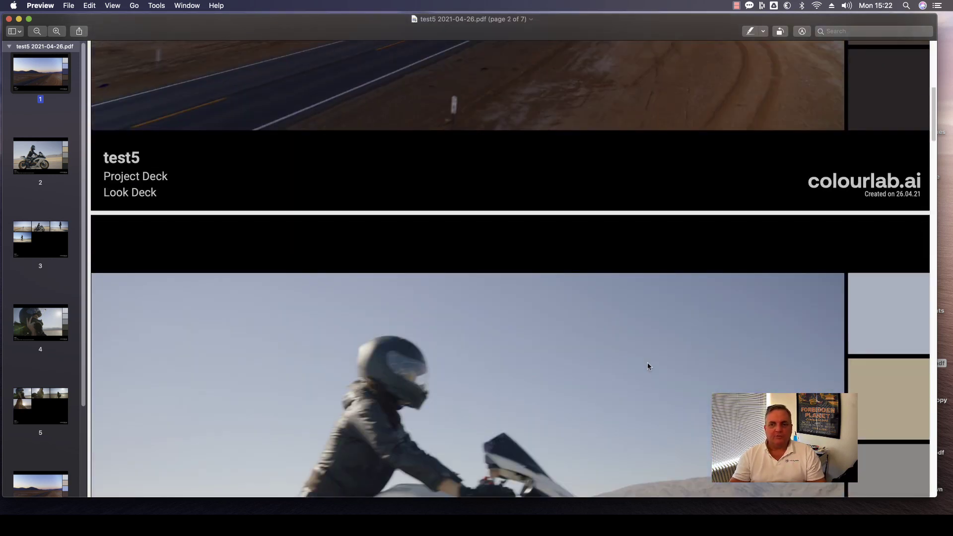
scroll(649, 365, down, 20)
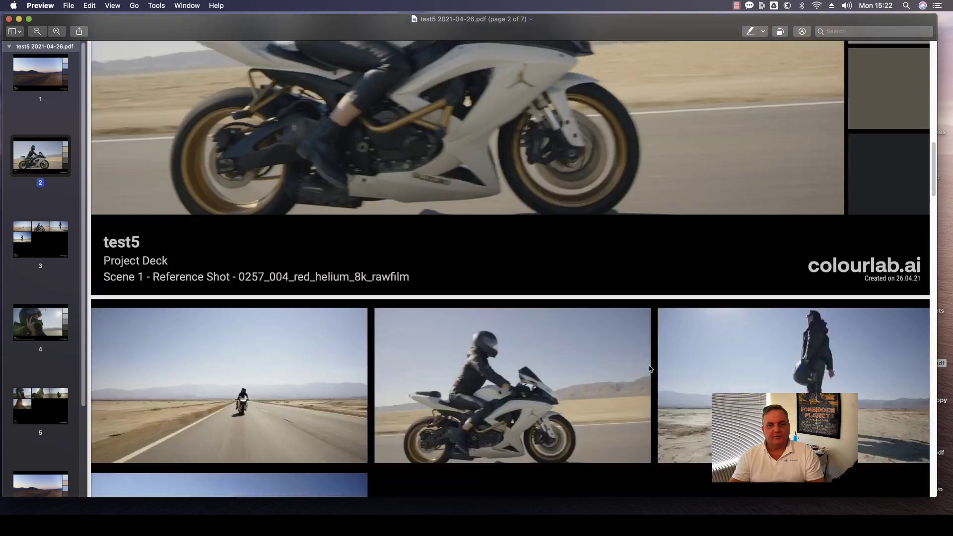
scroll(649, 369, down, 20)
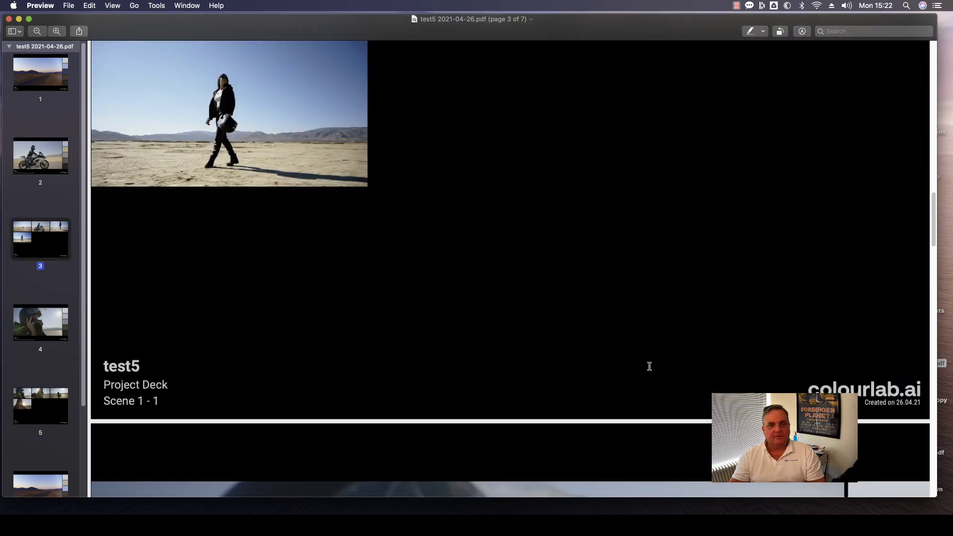
scroll(649, 369, down, 20)
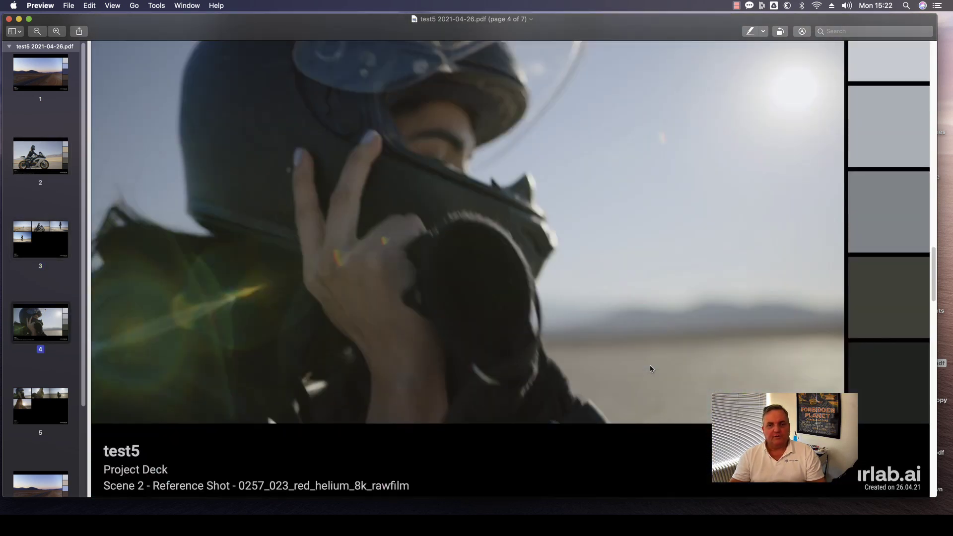
scroll(653, 371, down, 20)
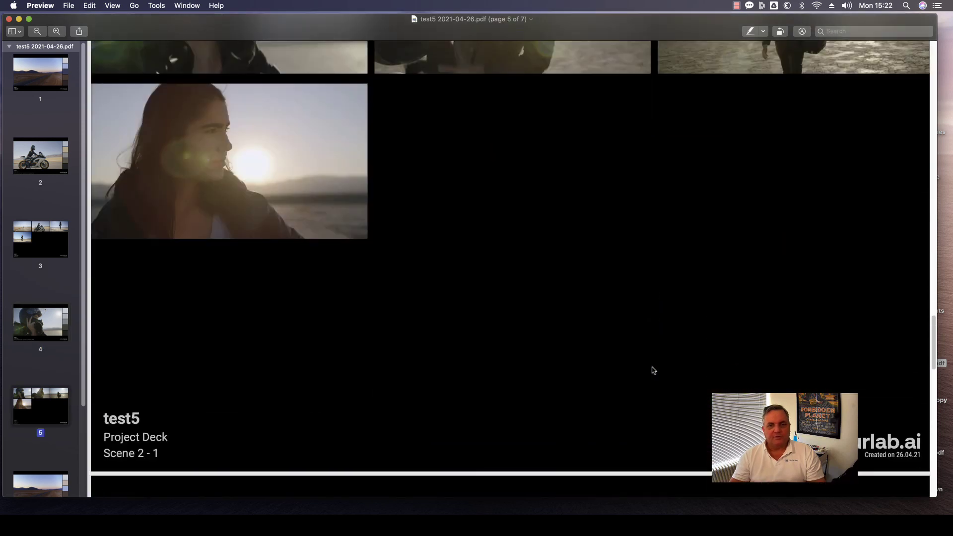
scroll(654, 369, down, 20)
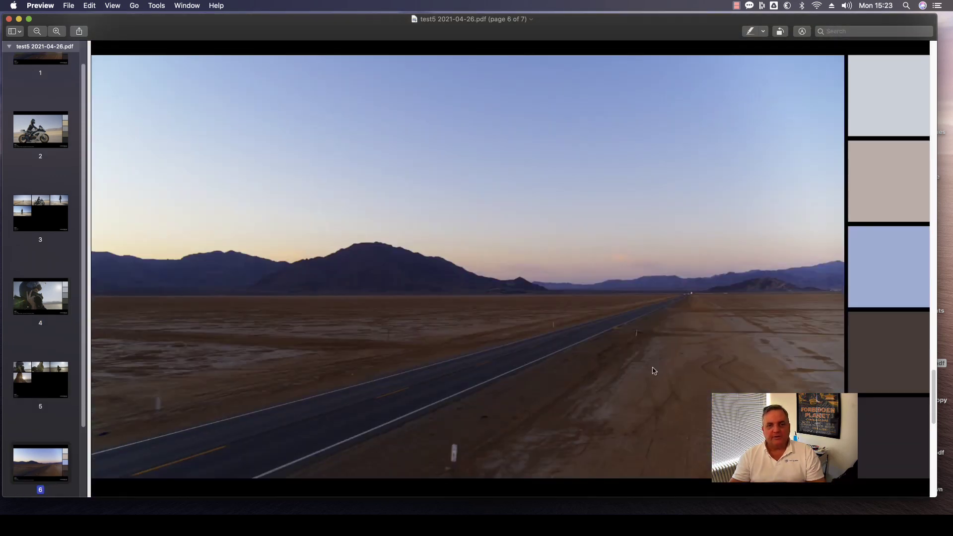
scroll(654, 368, down, 12)
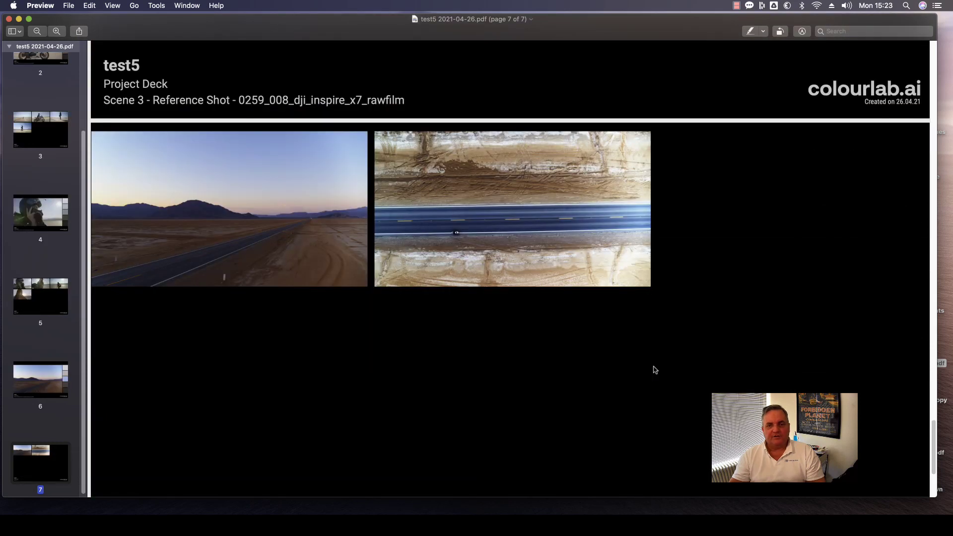
scroll(654, 369, up, 12)
scroll(654, 369, up, 5)
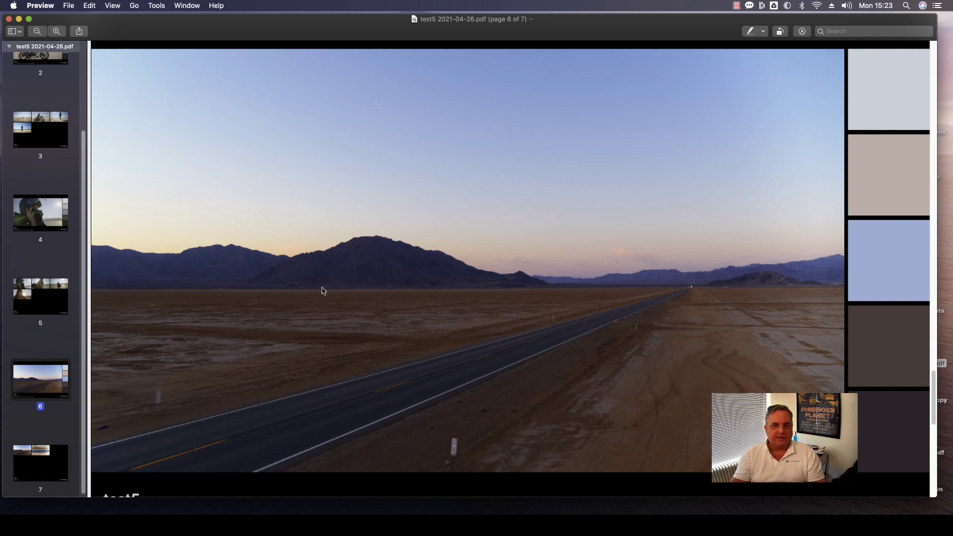
scroll(324, 291, down, 3)
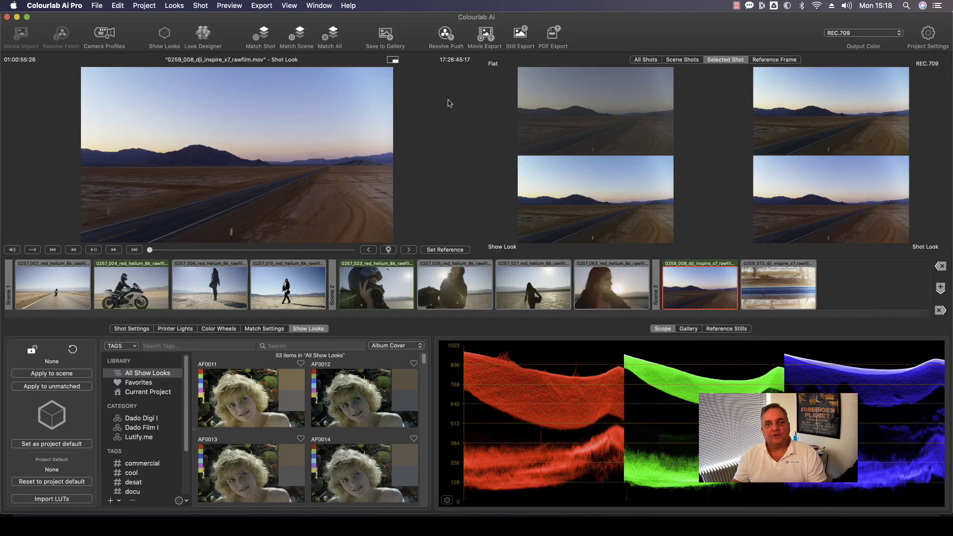
Push the timeline to Resolve, saving the project as biker3 in Downloads, and acknowledge the finished sync
click(445, 33)
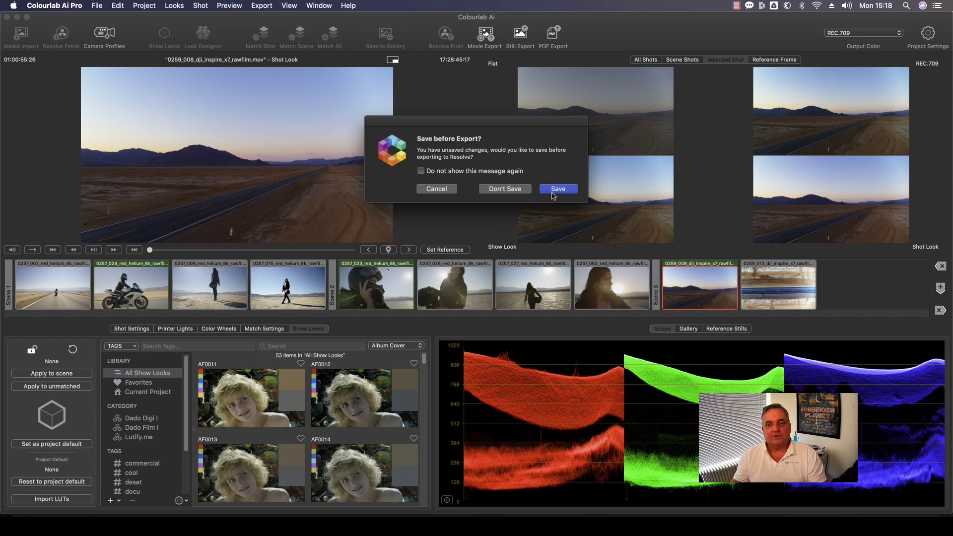
click(558, 189)
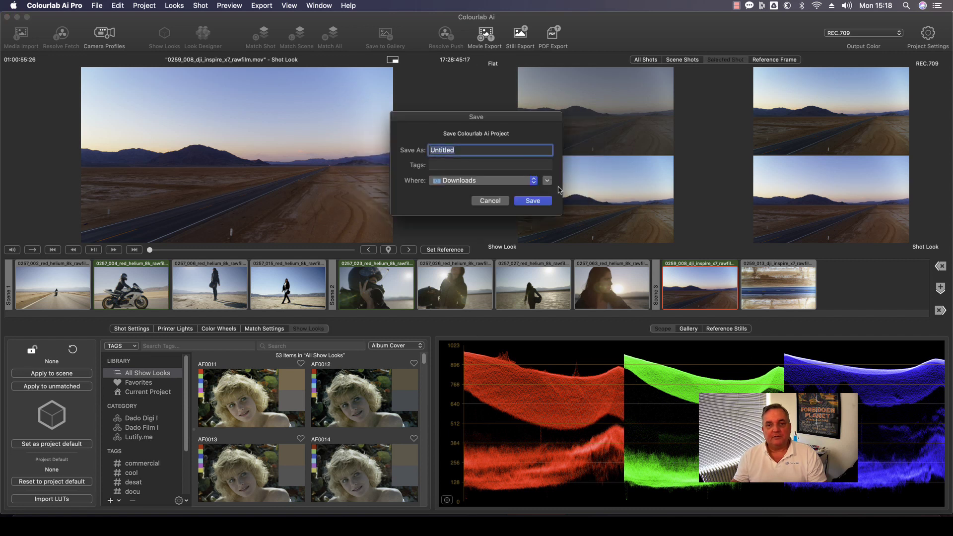
text(biker3)
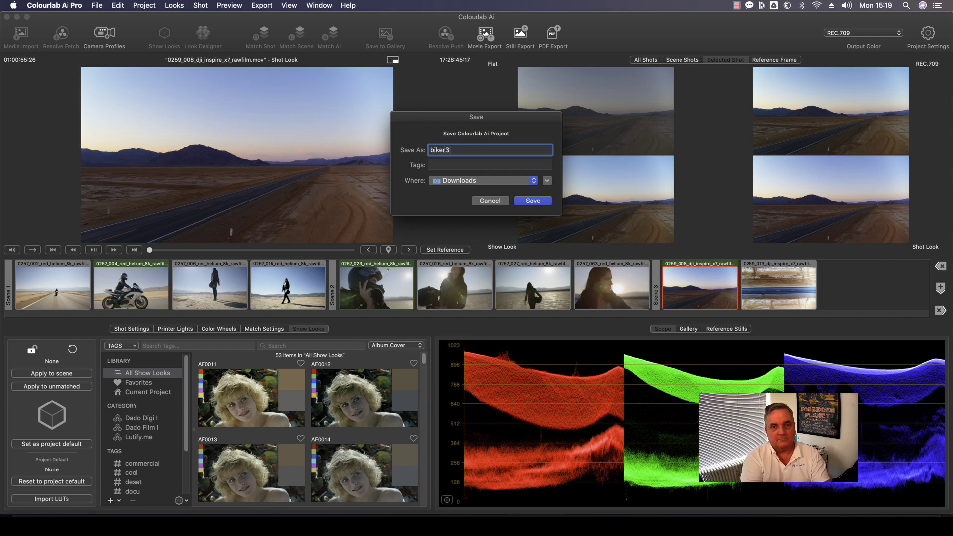
key(Return)
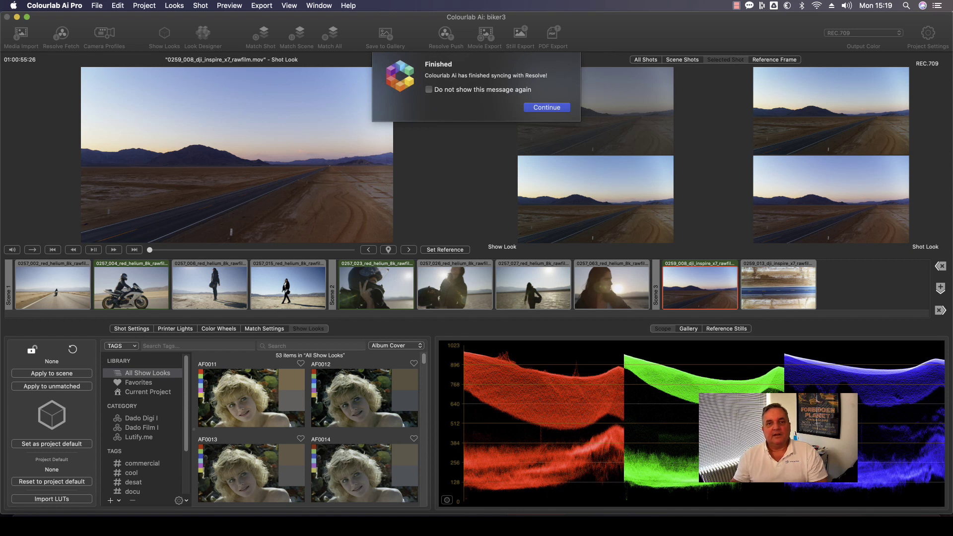
click(545, 107)
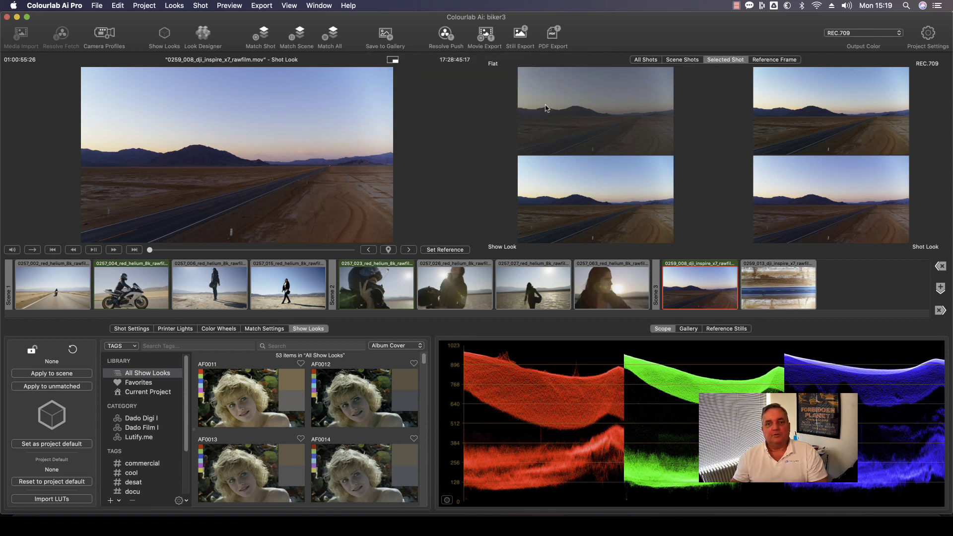
Switch to DaVinci Resolve and inspect the IDT, CDL, SHOWLUT and ODT node chains on clips 06 and 08
click(18, 18)
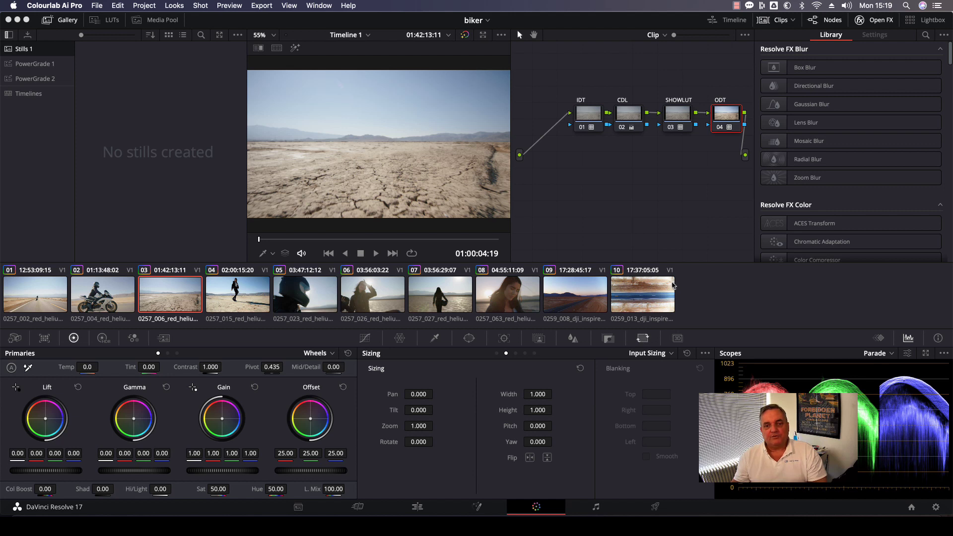
click(303, 296)
click(372, 296)
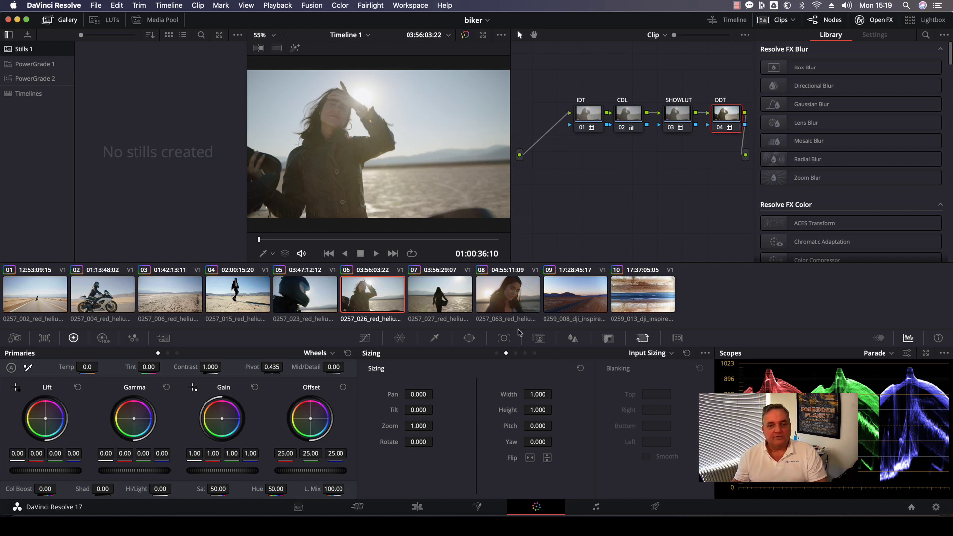
click(516, 304)
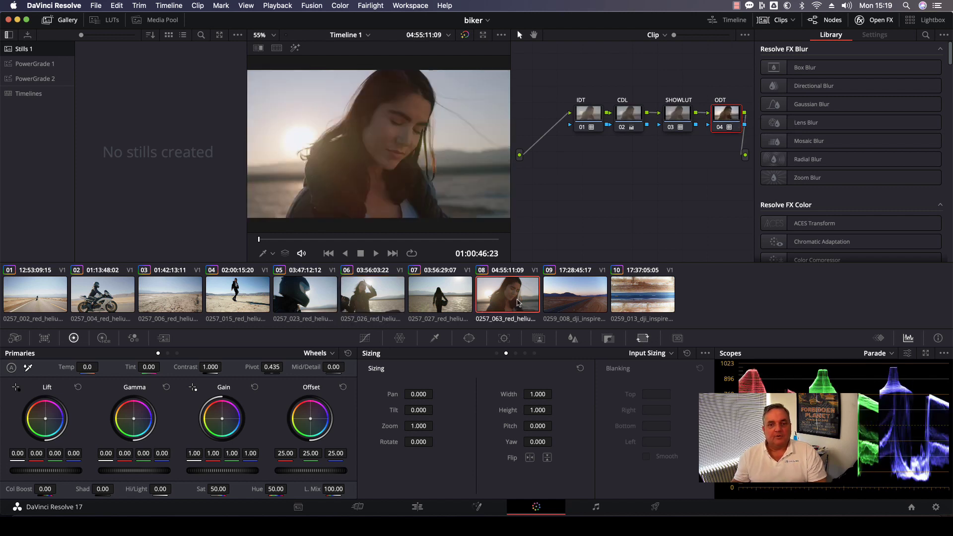